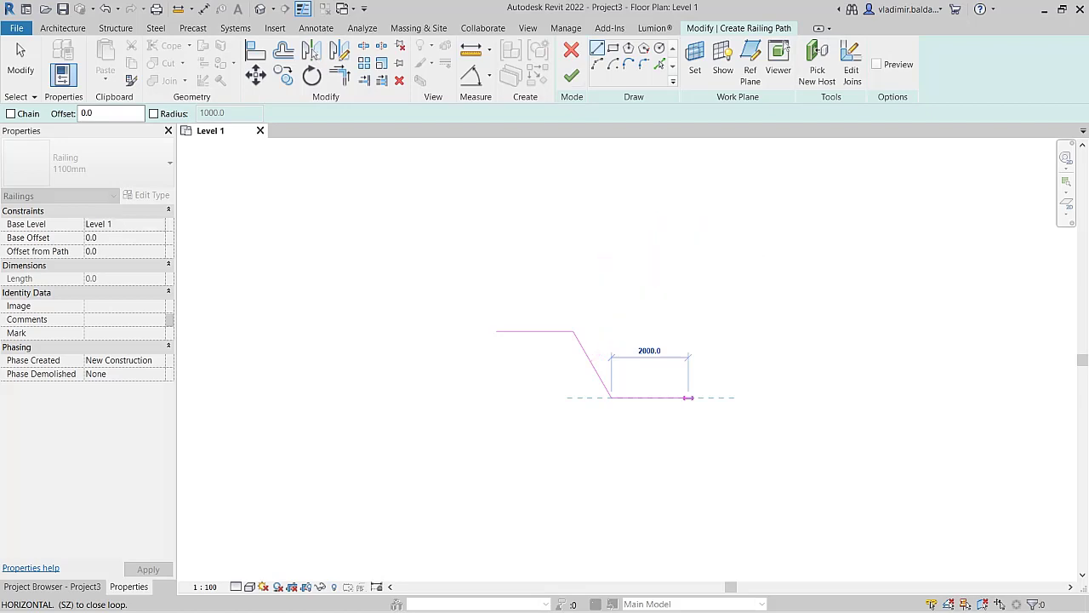
# End the line chain and finish the three-segment sketch as a 6000-long railing on Level 1
pyautogui.press('Escape')
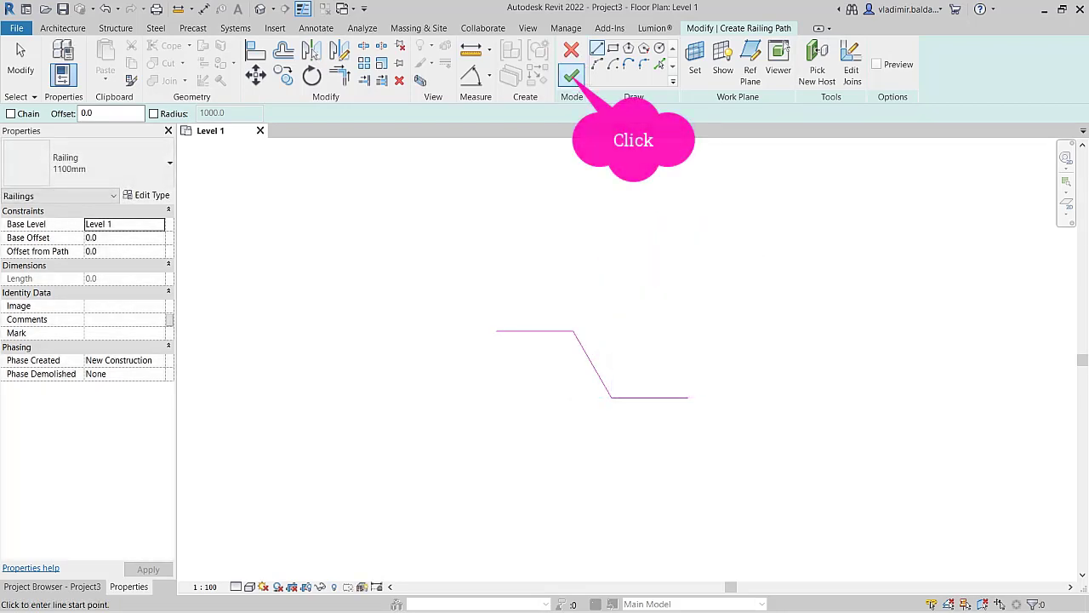
pyautogui.click(571, 75)
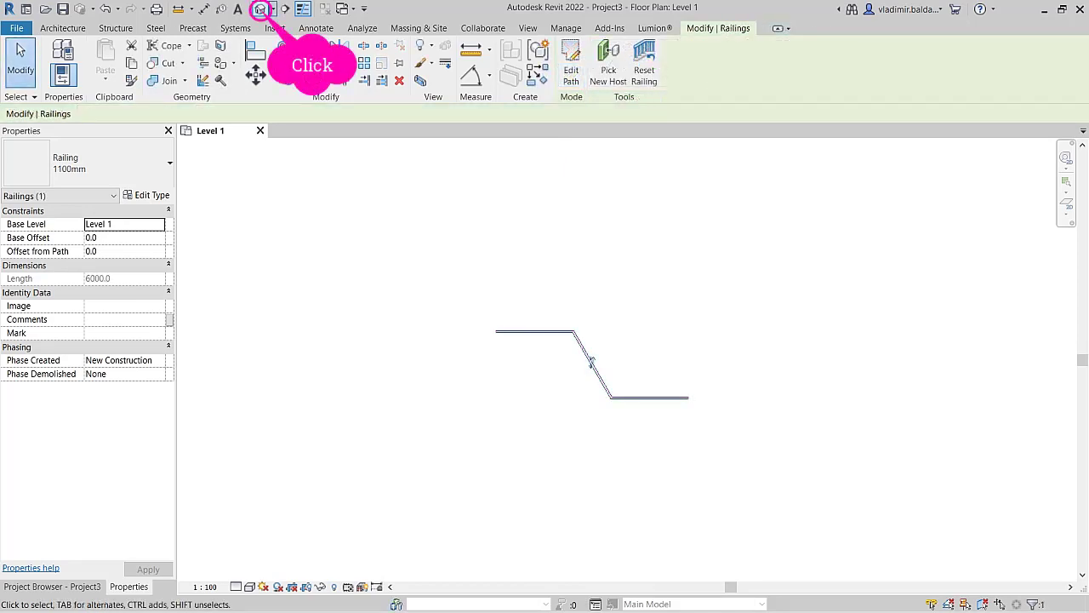
# In the 3D view, set the selected railing type's Top Rail Height to 1500
pyautogui.click(259, 8)
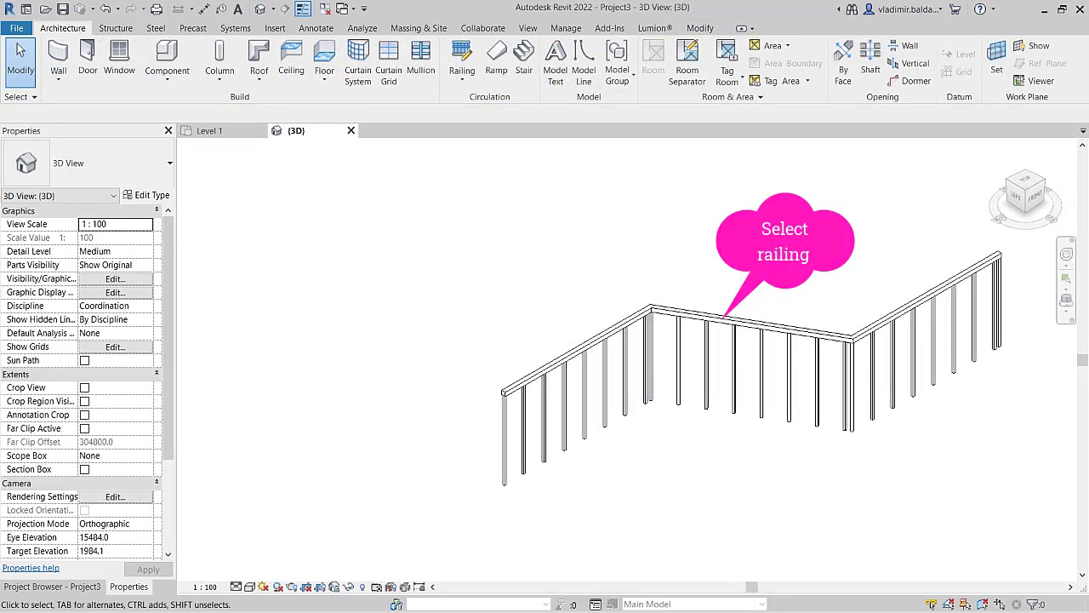
pyautogui.click(747, 368)
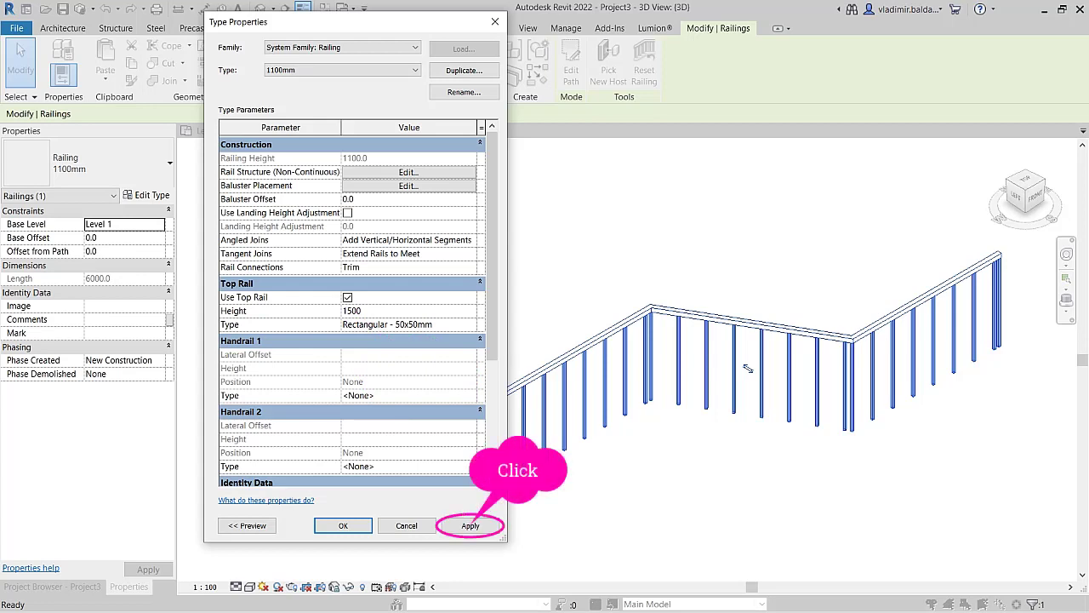
pyautogui.hotkey('alt', 'a')
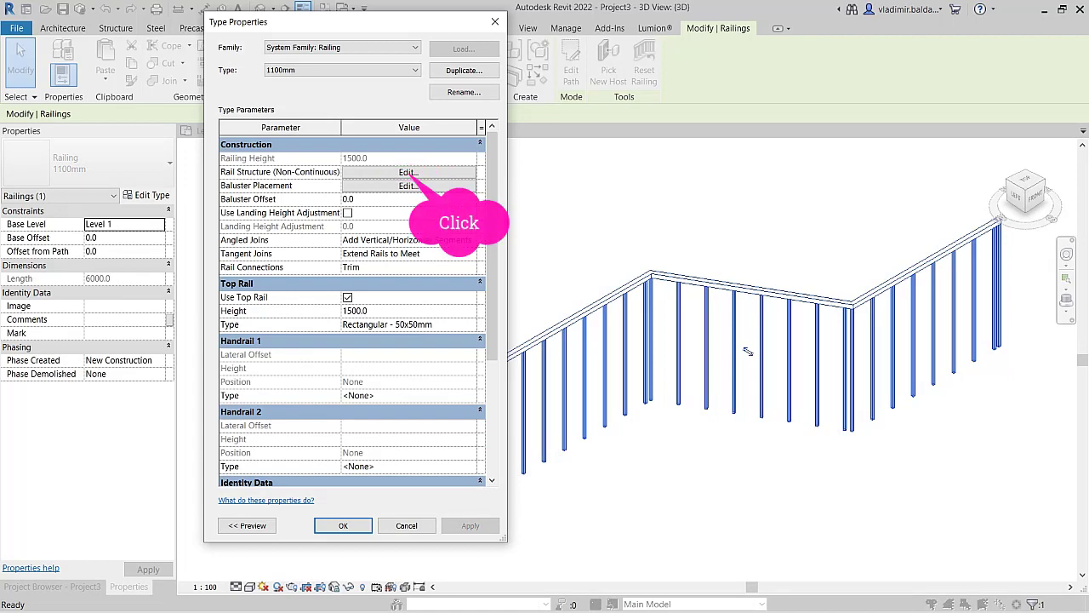
# Add a first rail to the rail structure at height 300 with the Rectangle profile
pyautogui.press('space')
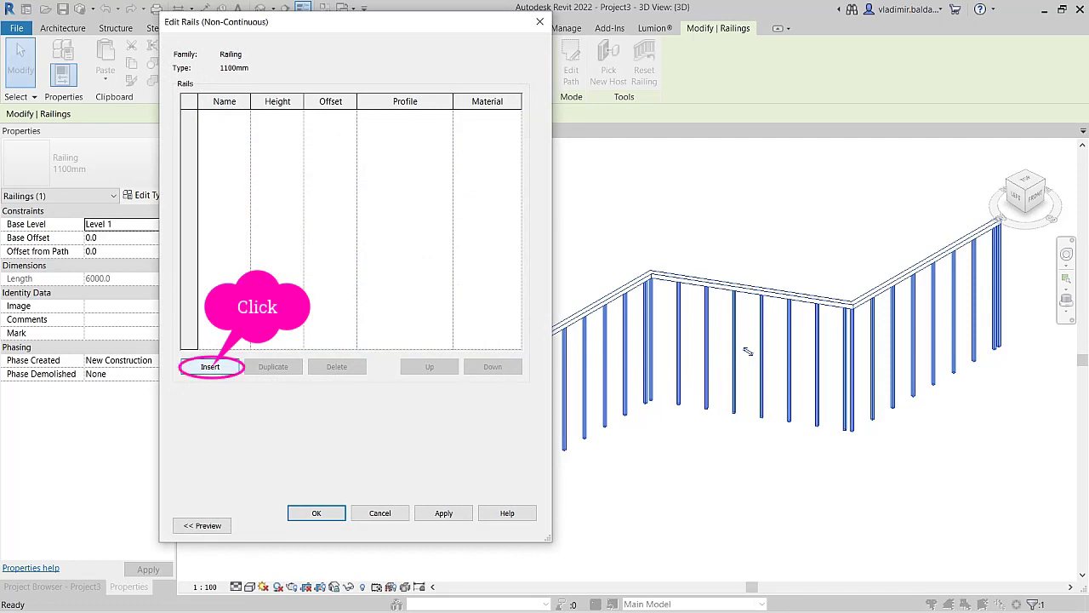
pyautogui.press('space')
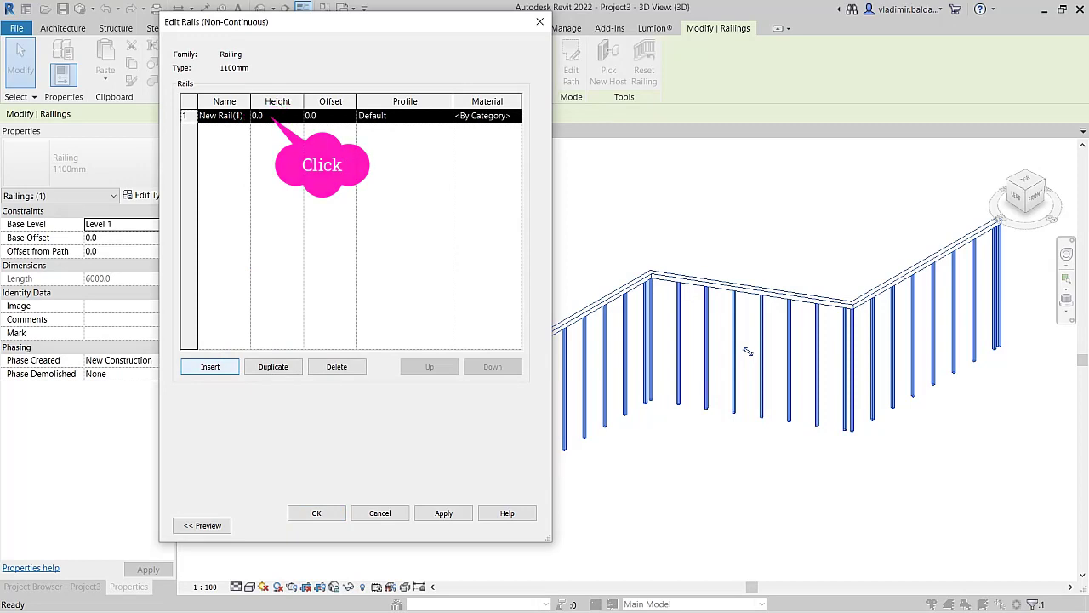
pyautogui.click(268, 115)
pyautogui.write('300')
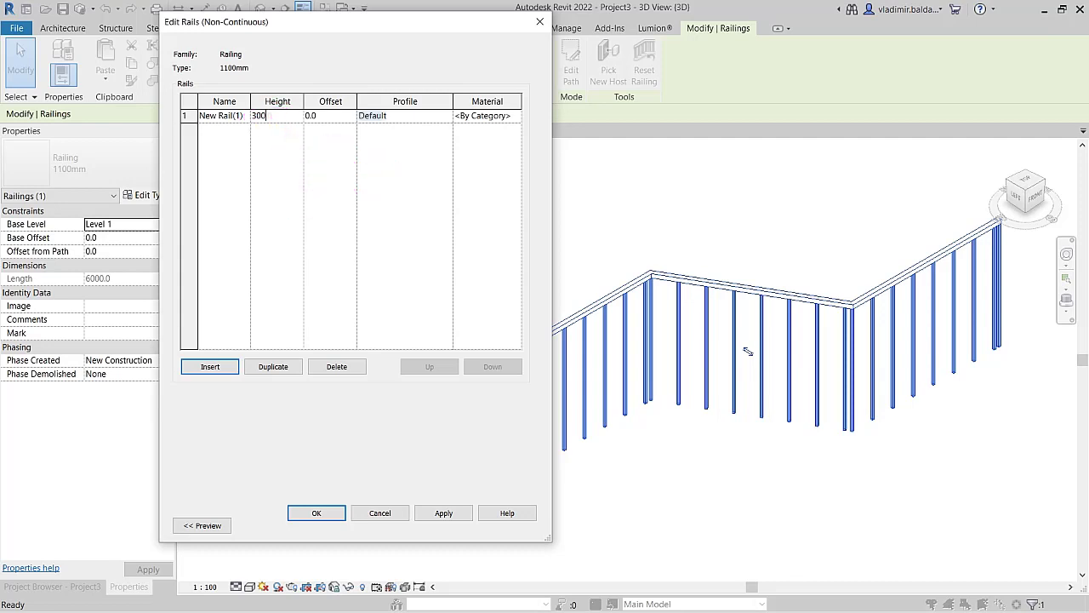
pyautogui.click(372, 115)
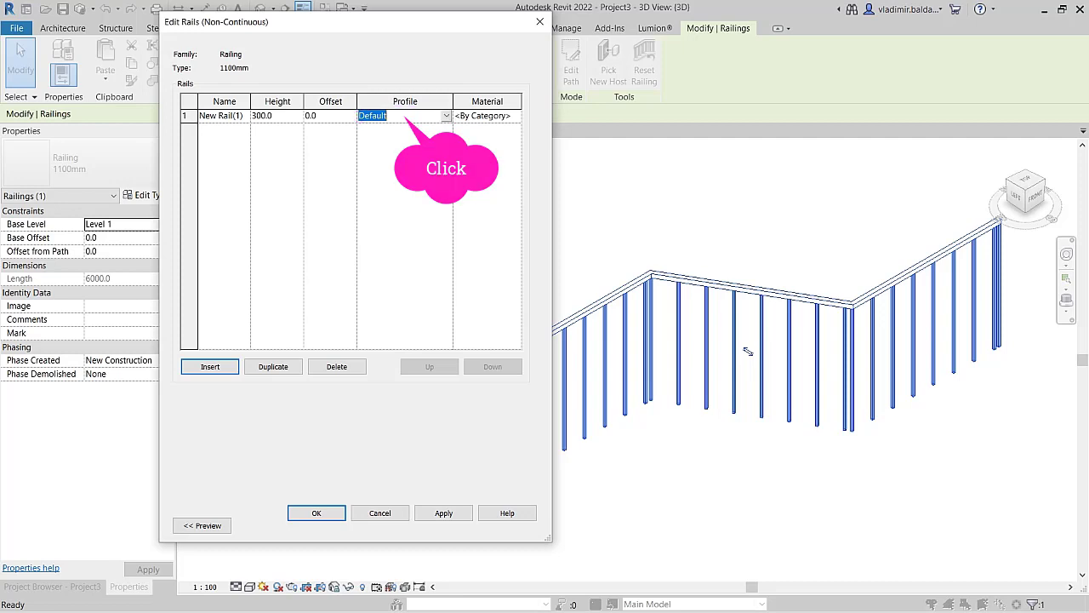
pyautogui.click(446, 115)
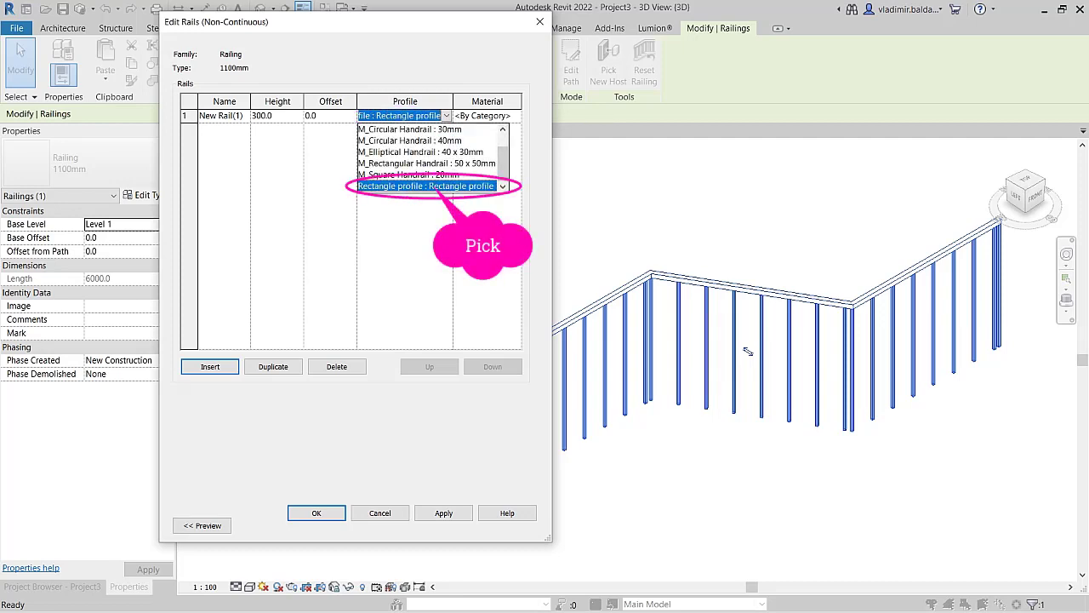
pyautogui.press('Return')
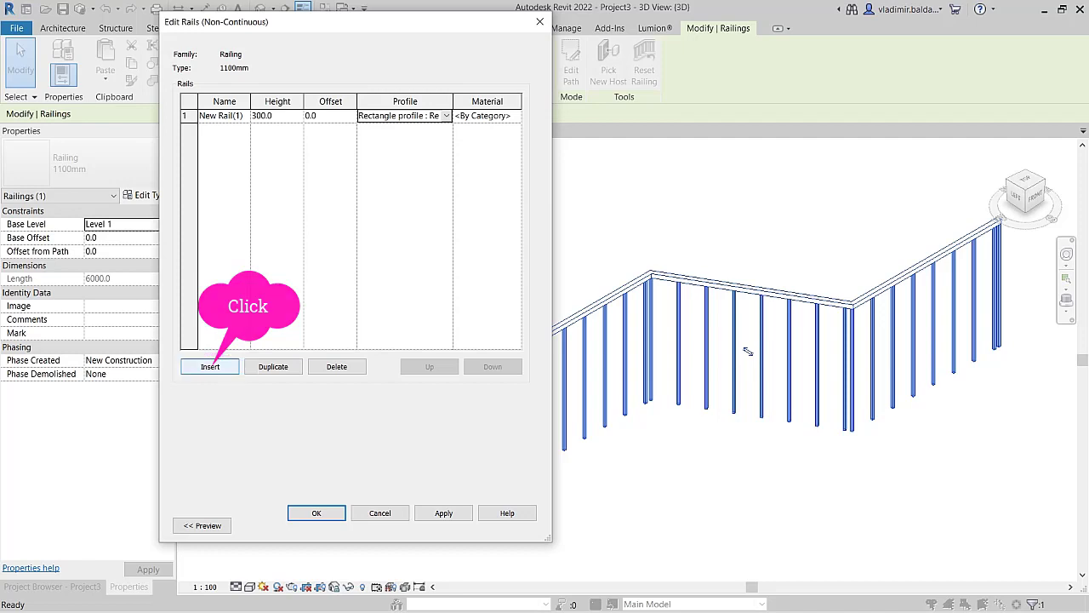
# Add a second Rectangle-profile rail at height 1300 and apply the rail structure
pyautogui.click(210, 366)
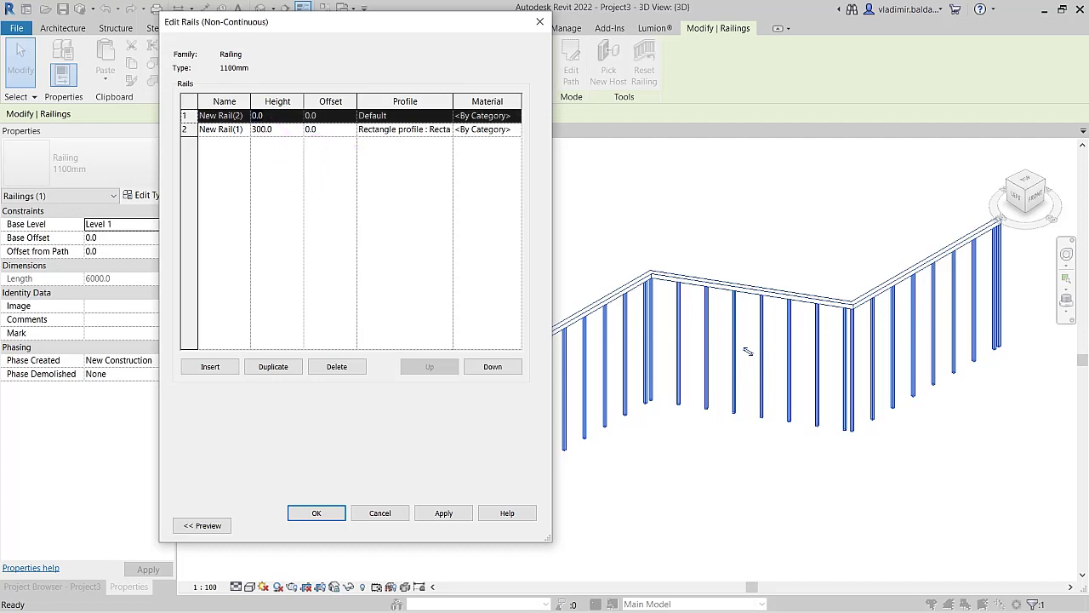
pyautogui.click(257, 115)
pyautogui.write('1300')
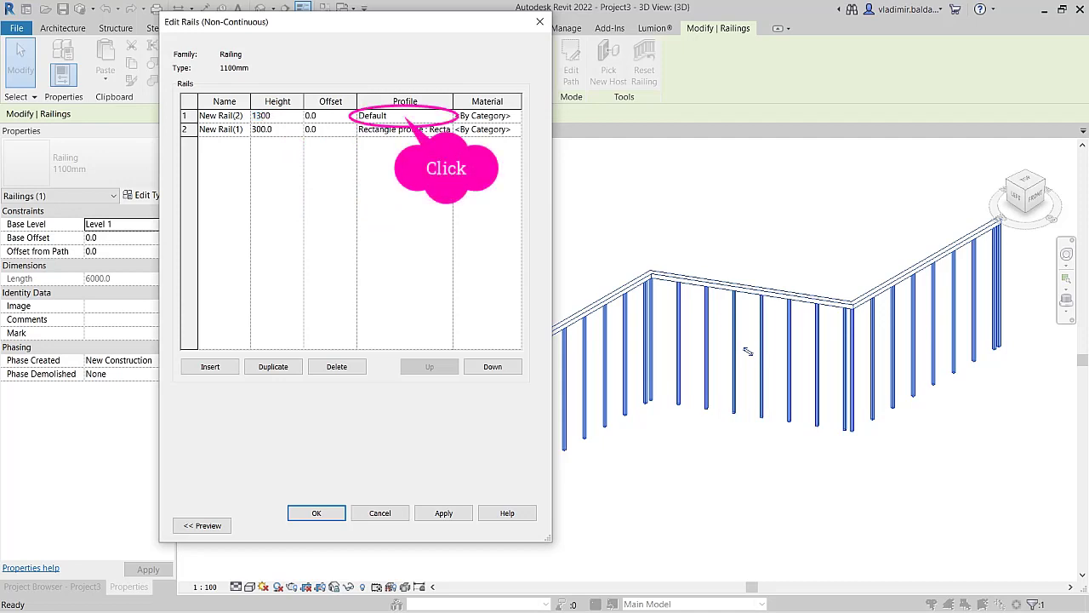
pyautogui.click(405, 115)
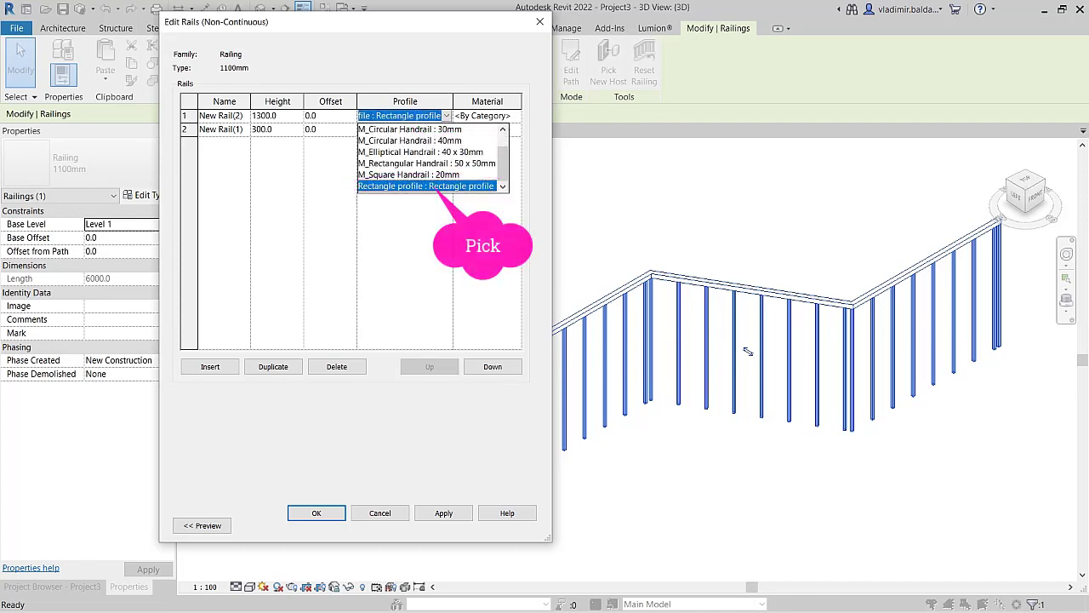
pyautogui.press('Return')
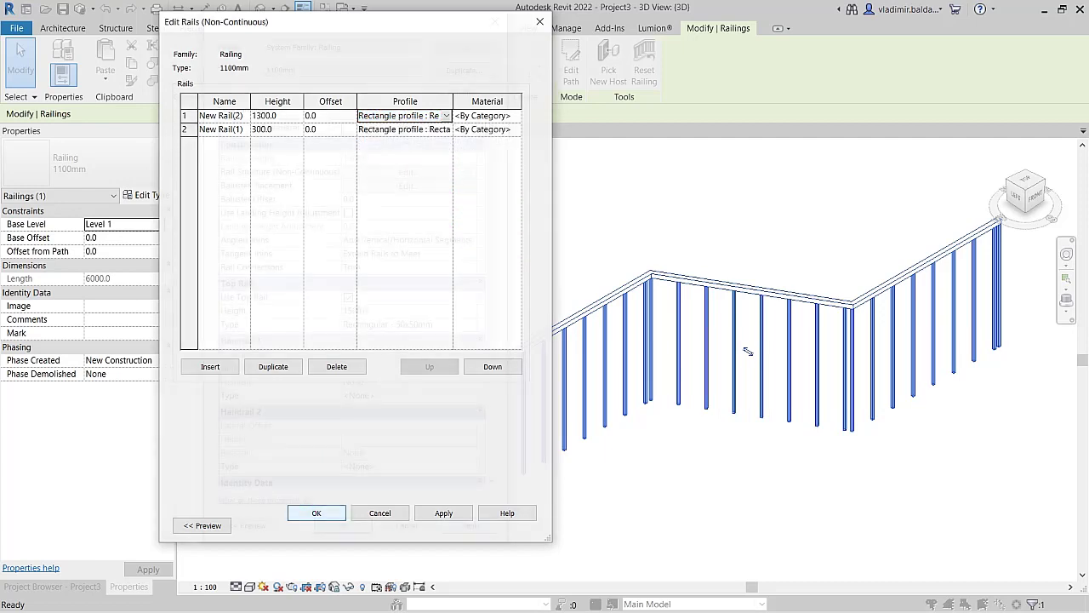
pyautogui.press('Return')
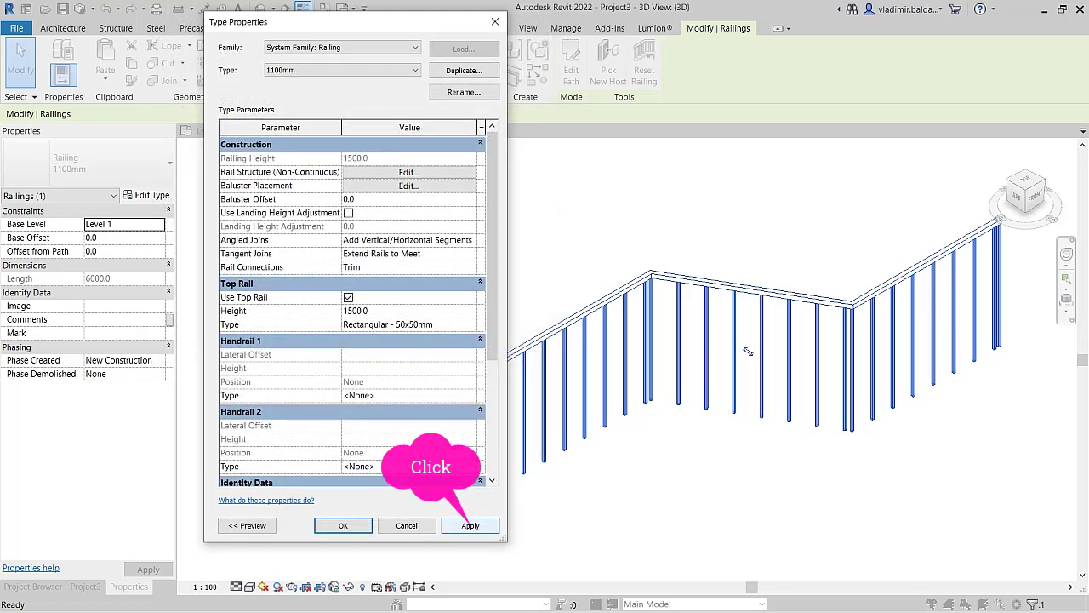
pyautogui.hotkey('alt', 'a')
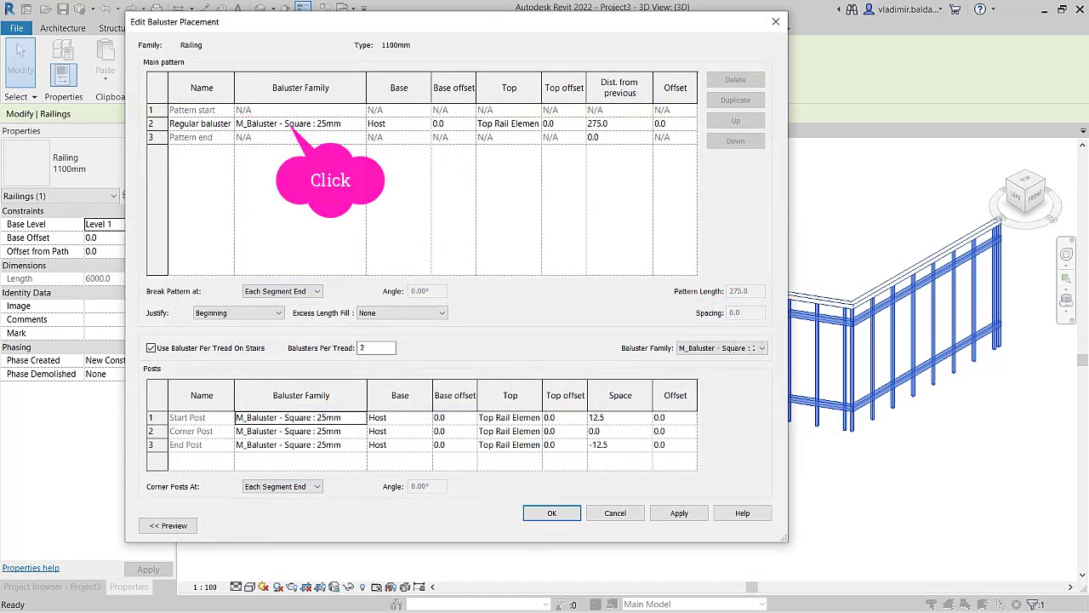
# Top the Wooden fence balusters at New Rail(2) with a 200 offset, spaced 130 apart
pyautogui.click(289, 124)
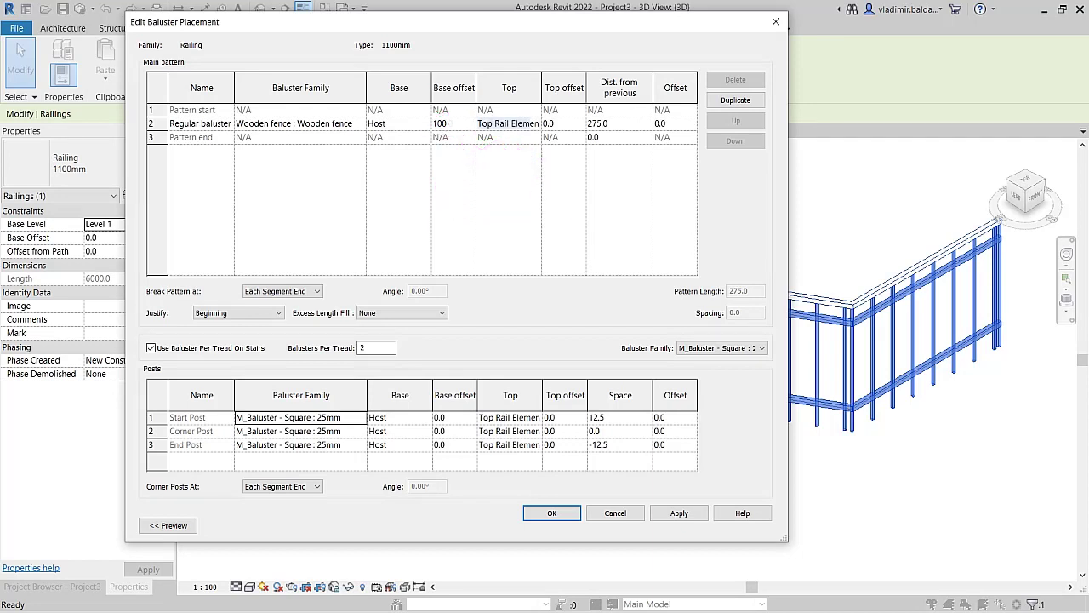
pyautogui.click(509, 124)
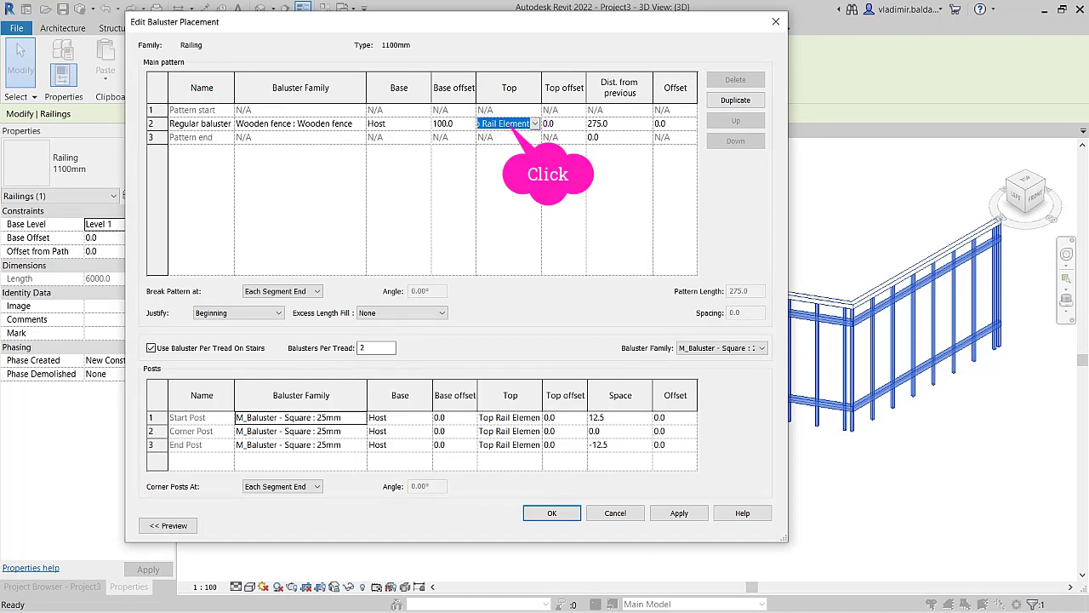
pyautogui.click(534, 124)
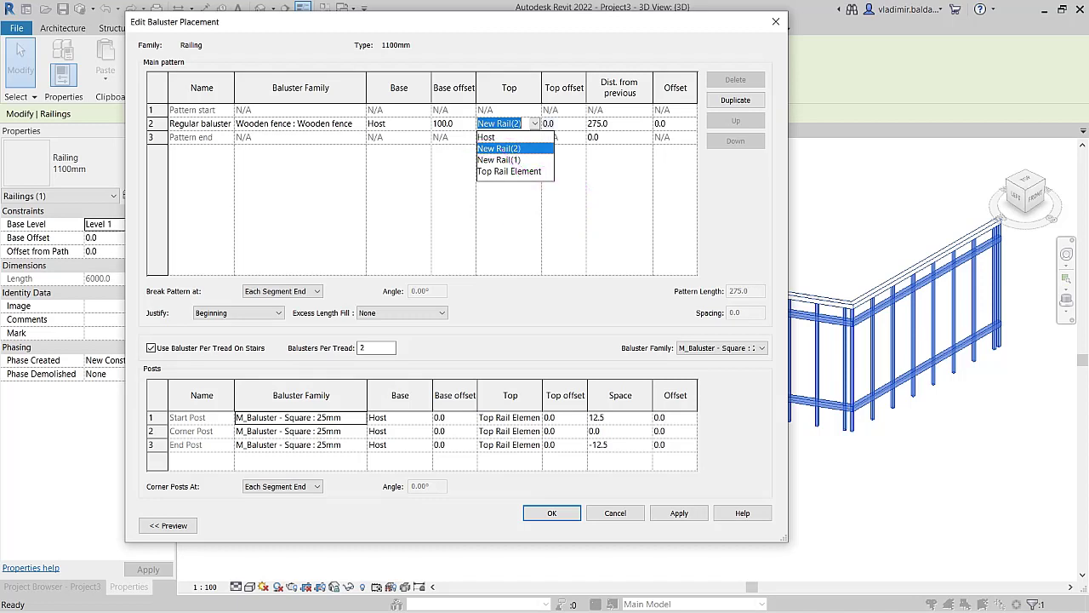
pyautogui.click(498, 148)
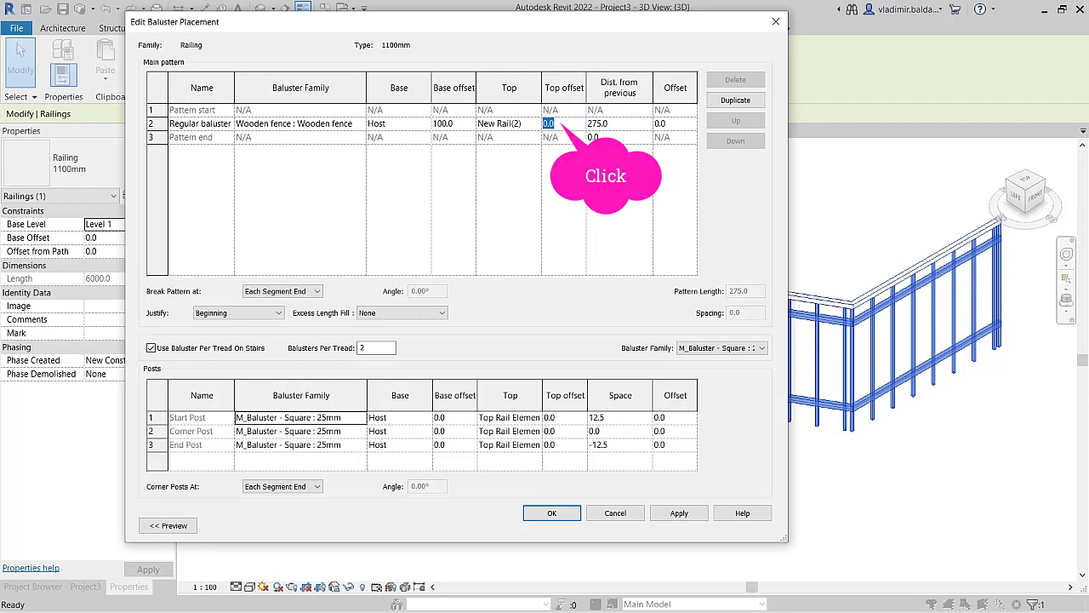
pyautogui.write('200')
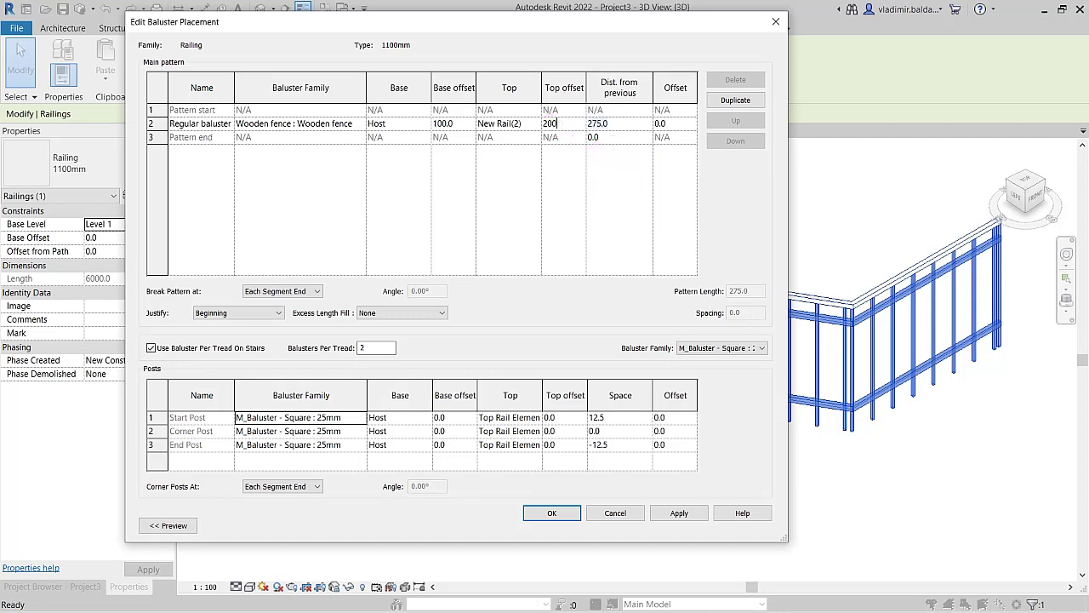
pyautogui.click(598, 123)
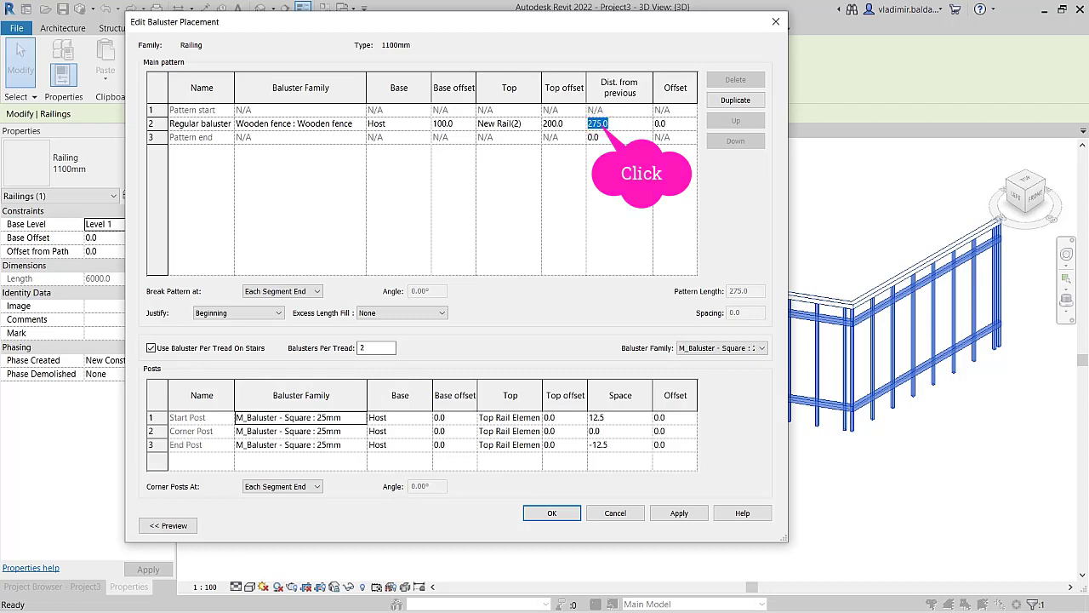
pyautogui.write('130')
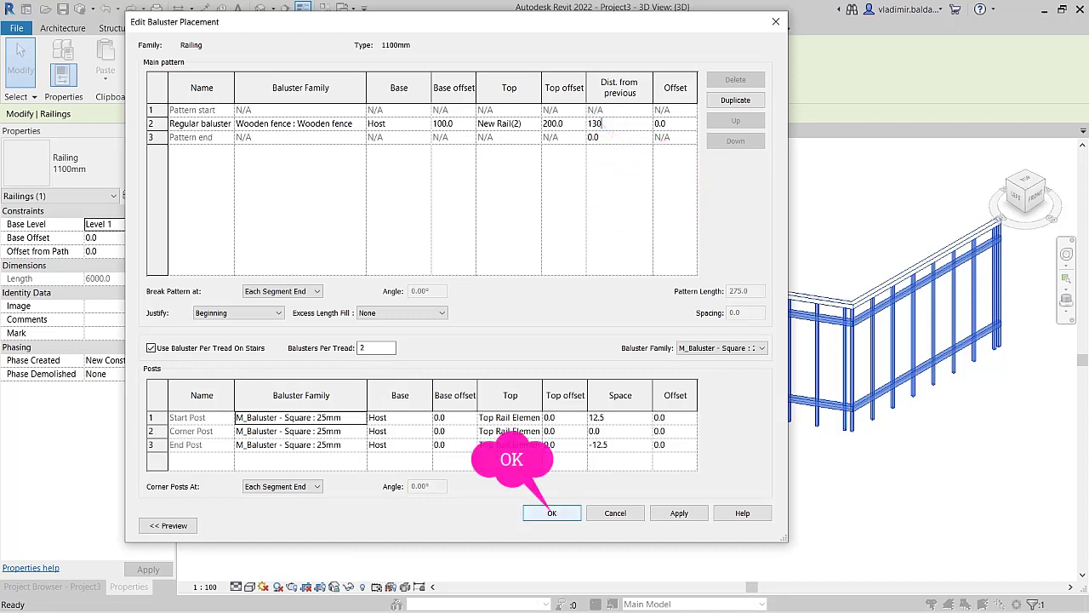
pyautogui.click(551, 512)
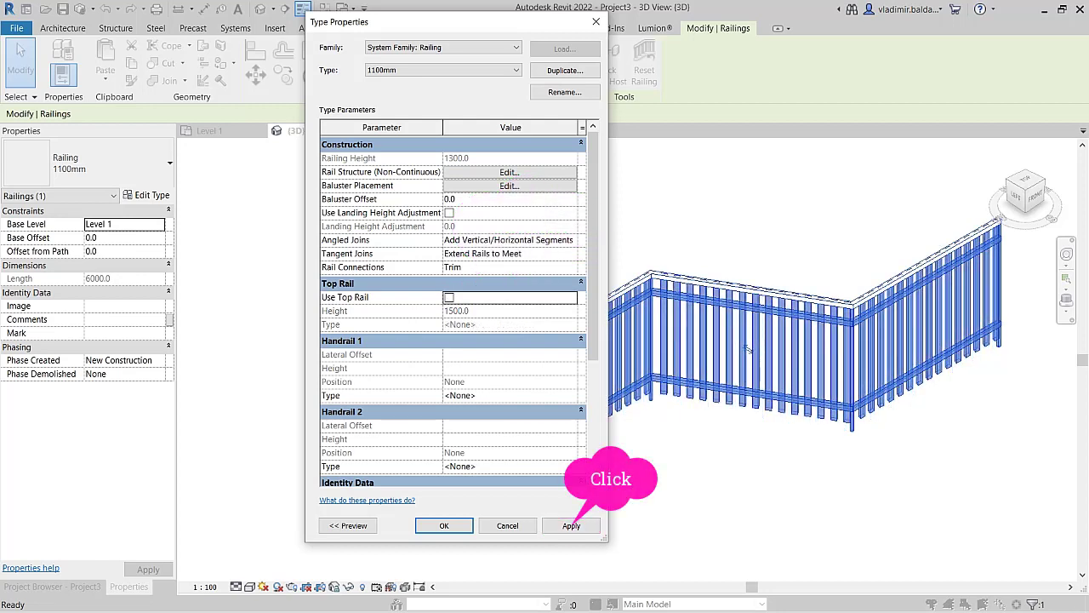
# Apply the removal of the top rail and dismiss the missing-balusters warning
pyautogui.click(571, 526)
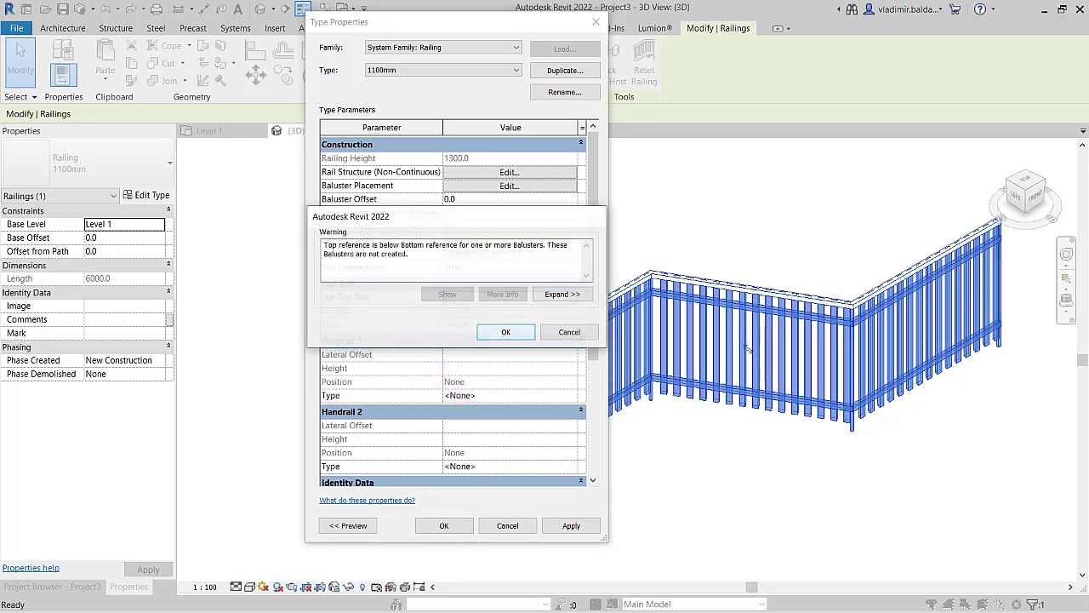
pyautogui.click(505, 332)
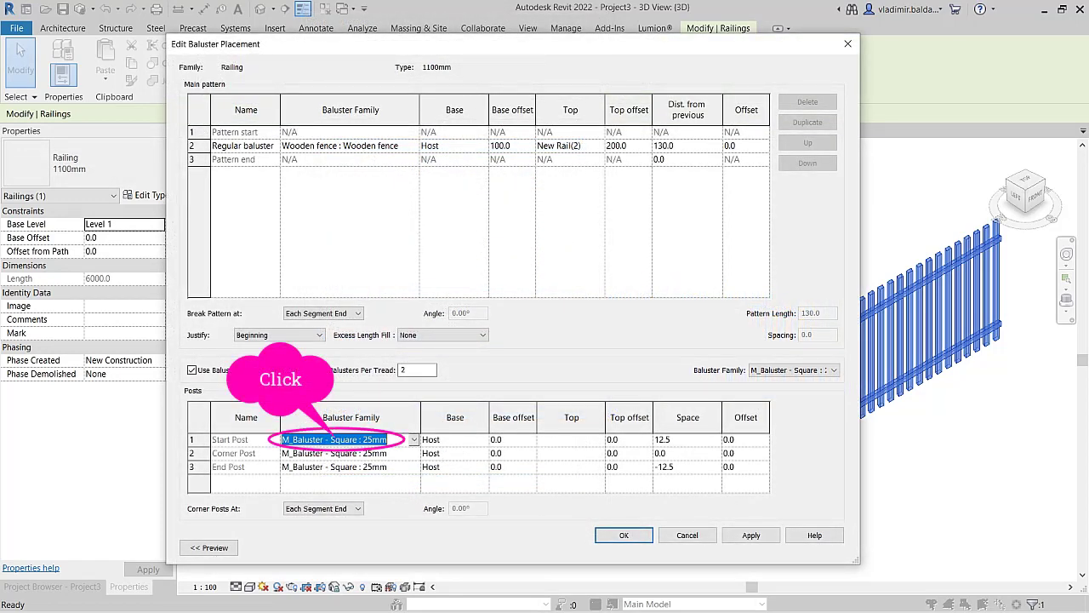
# Set the start post to Post : Post, topped at New Rail(2) with 50 offset and 0 space
pyautogui.click(413, 439)
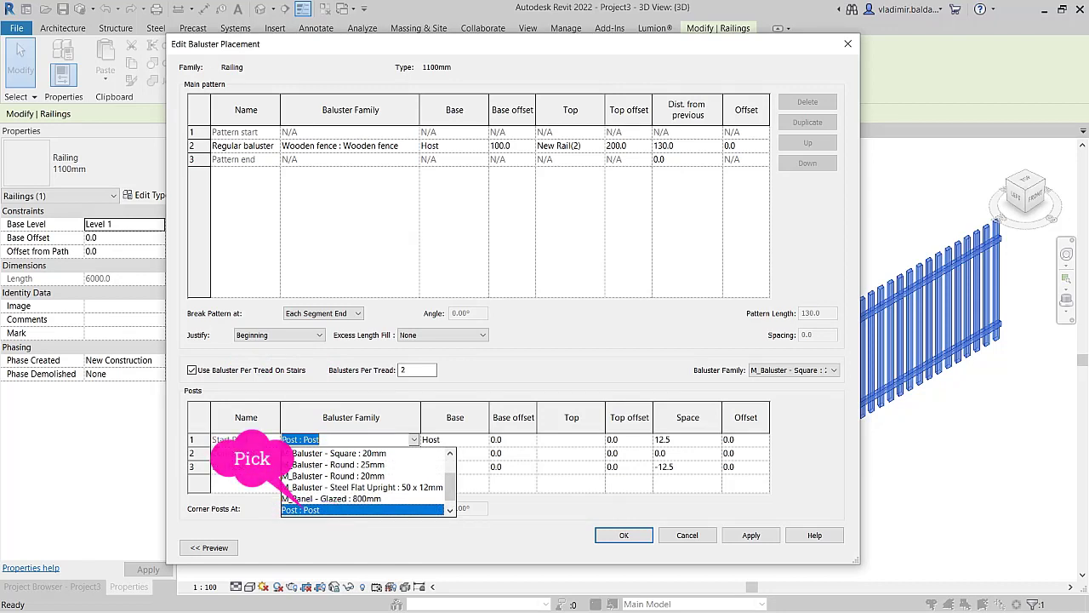
pyautogui.click(570, 439)
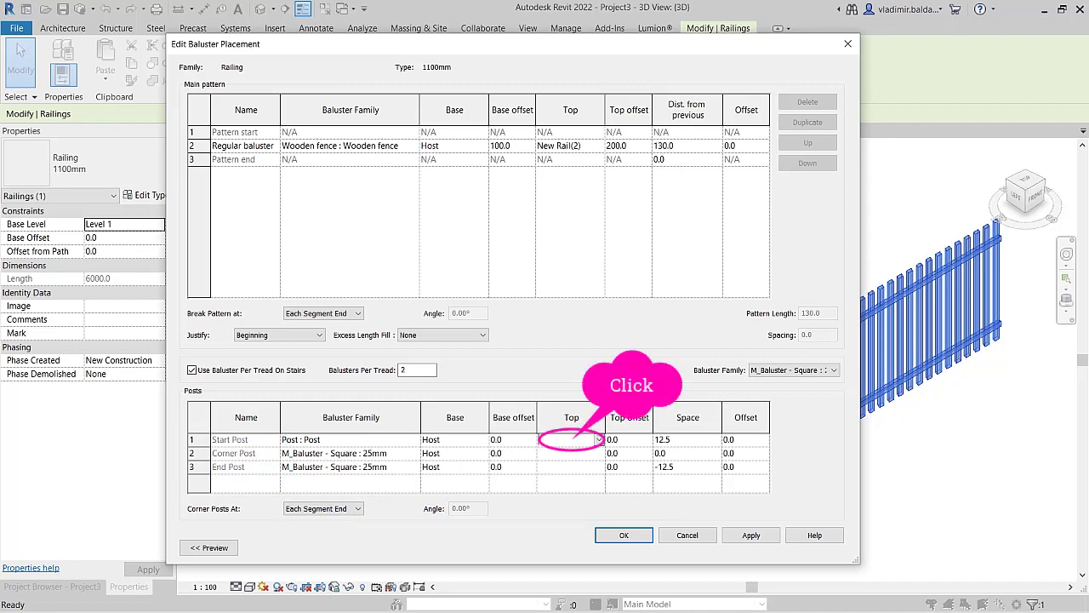
pyautogui.click(600, 440)
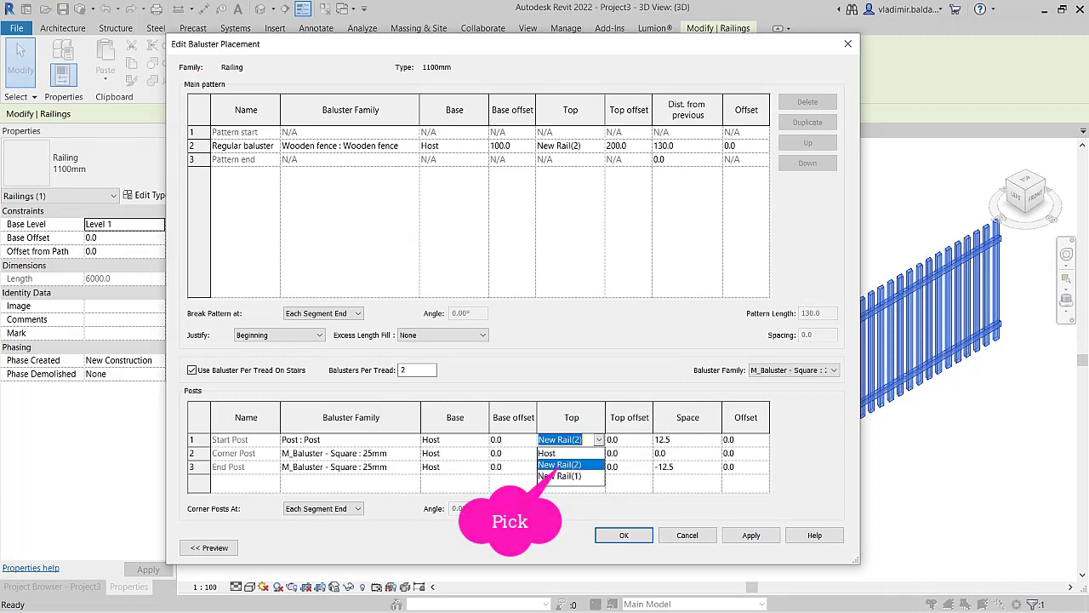
pyautogui.click(613, 439)
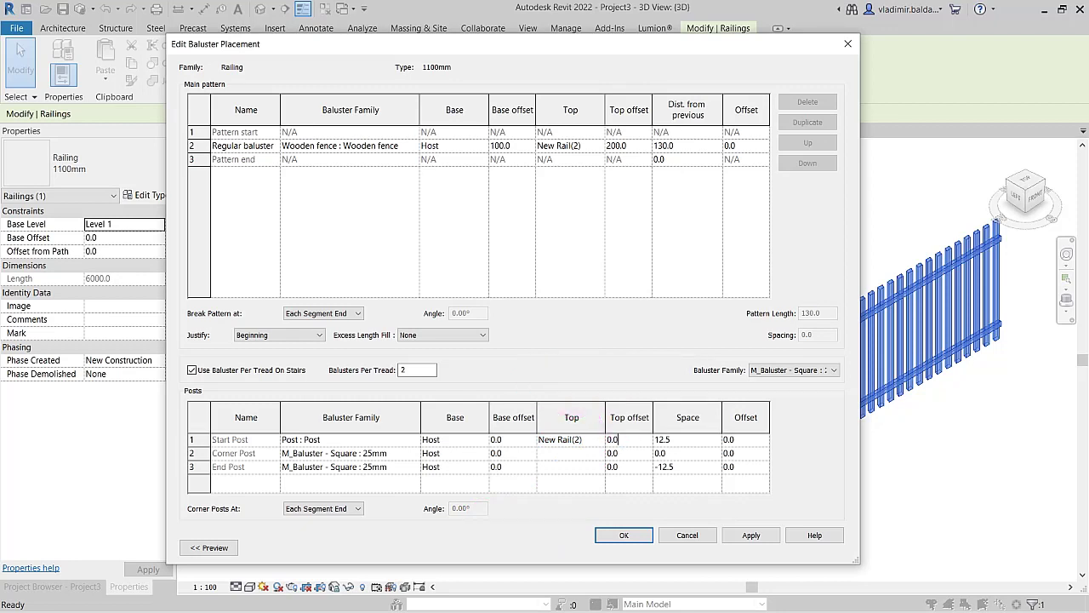
pyautogui.write('50')
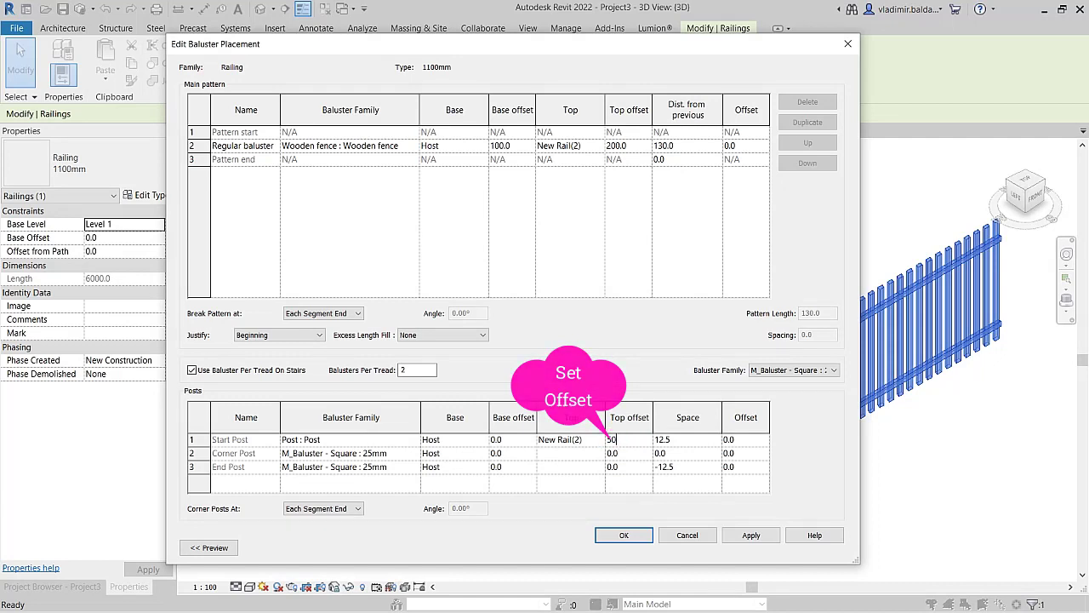
pyautogui.click(662, 439)
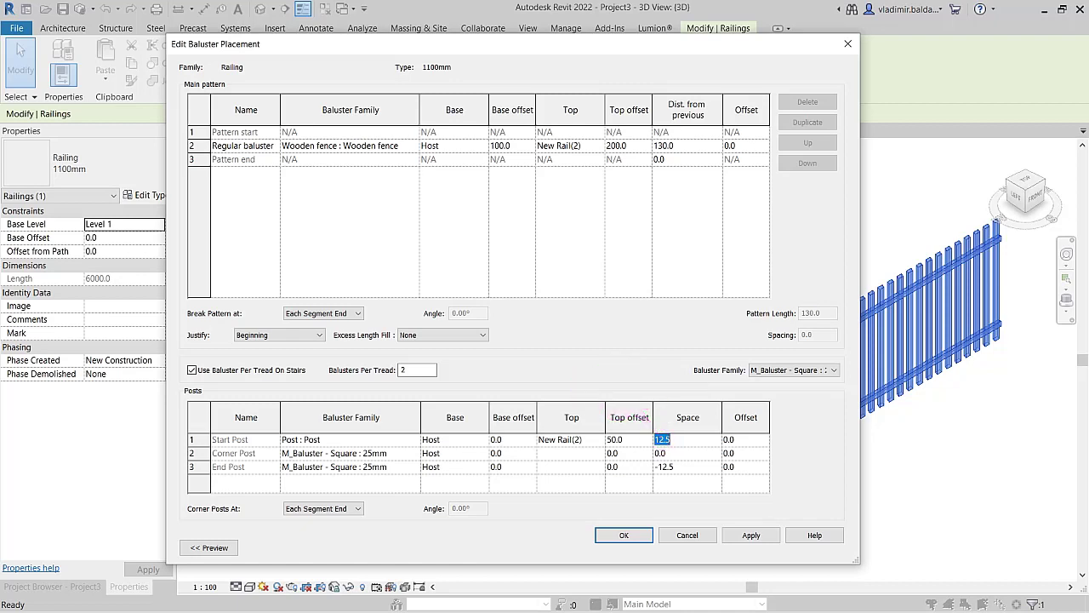
pyautogui.write('0')
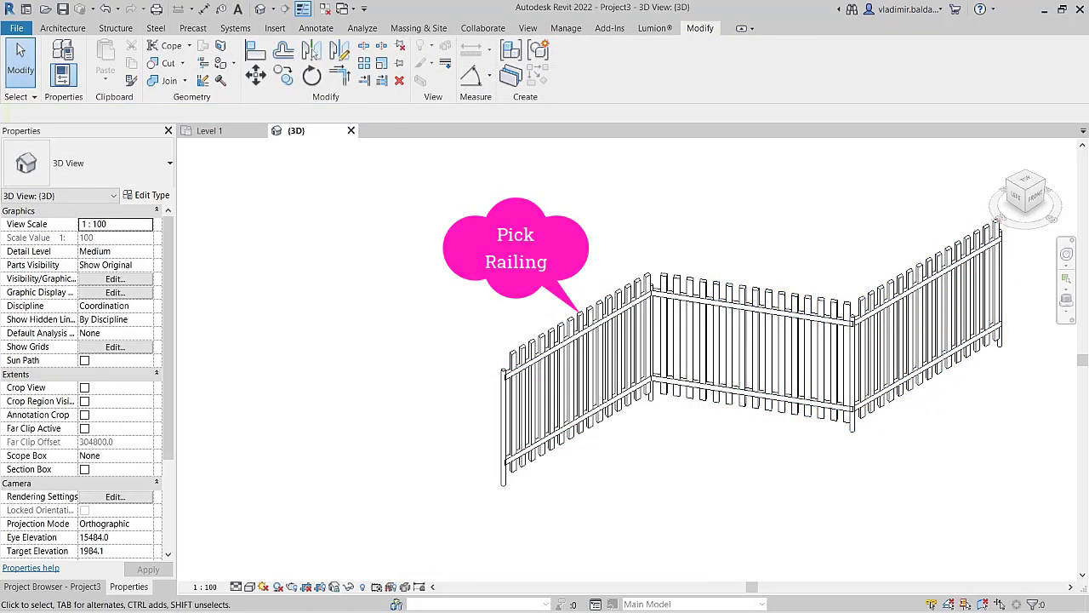
# Give corner and end posts the same Post settings and justify the pattern as Spread Pattern To Fit
pyautogui.click(747, 349)
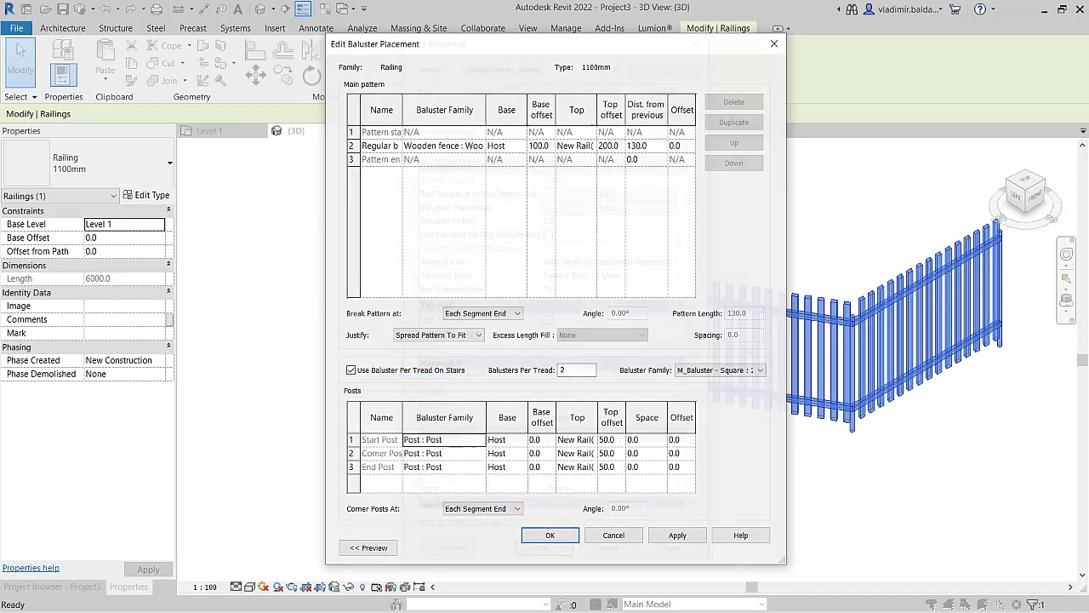
pyautogui.click(550, 534)
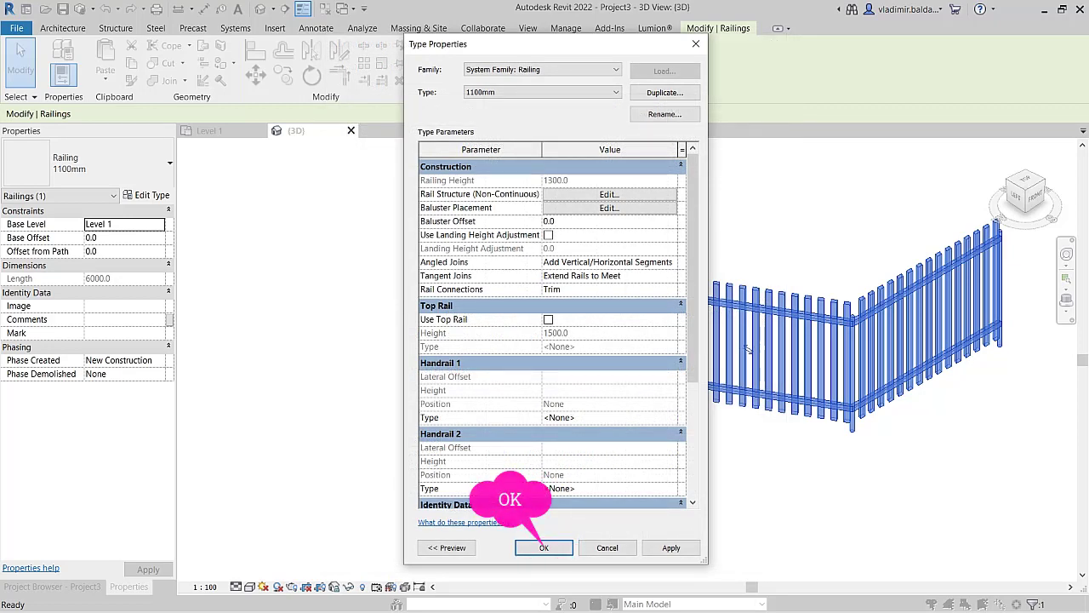
pyautogui.click(544, 547)
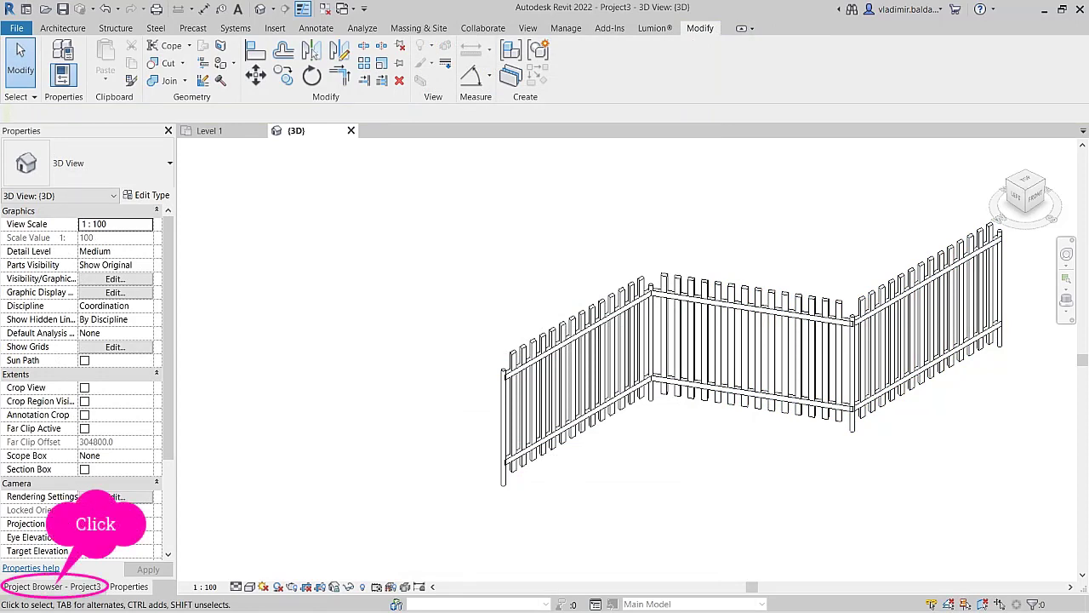
# From the Level 1 floor plan, set the Wooden fence baluster offset to 32.5 and confirm
pyautogui.click(51, 586)
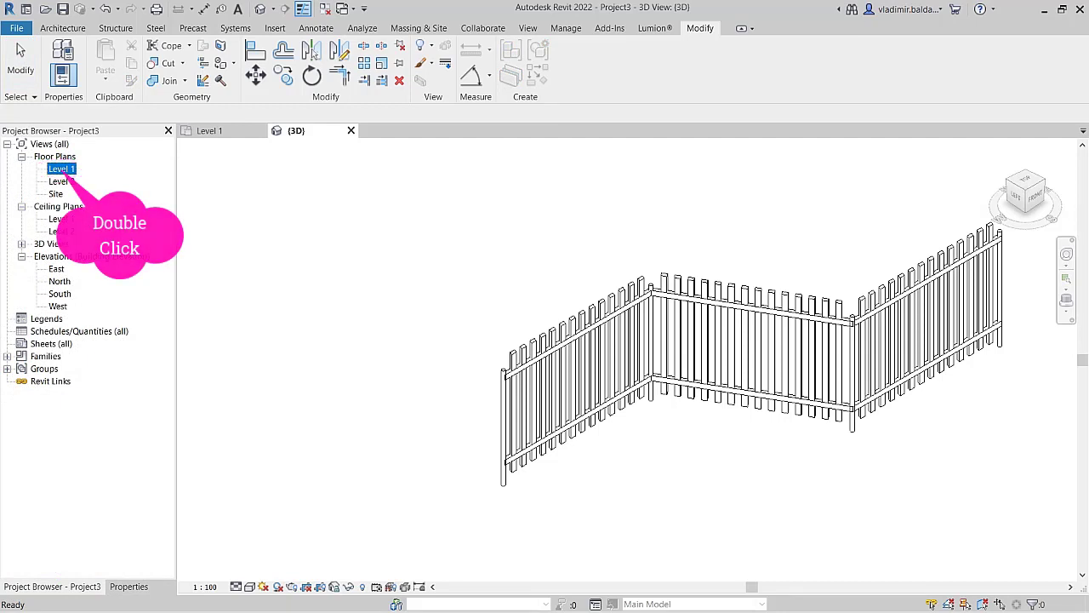
pyautogui.doubleClick(61, 169)
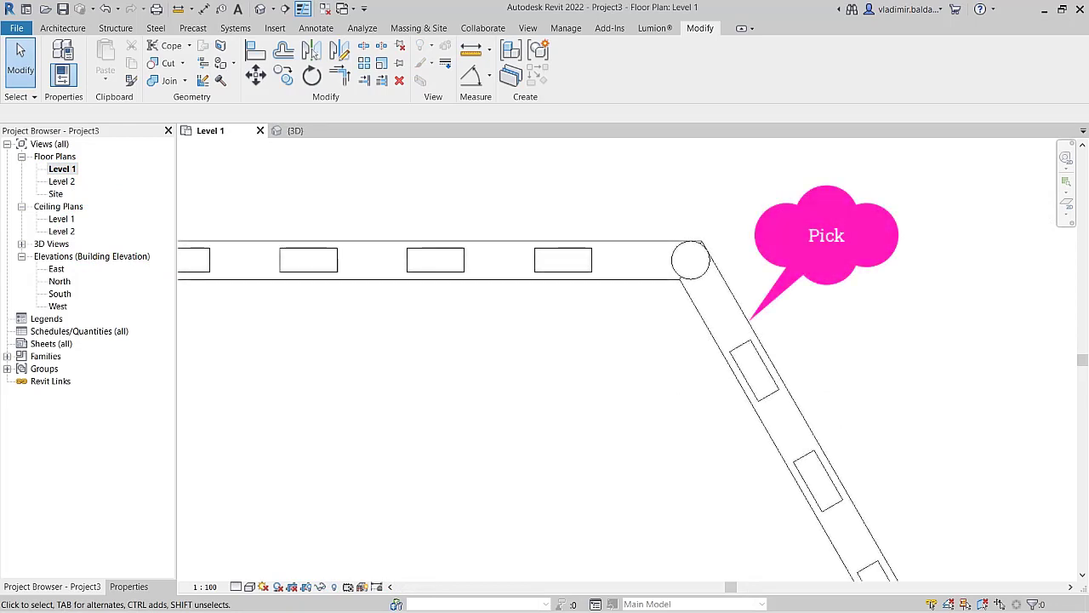
pyautogui.click(747, 321)
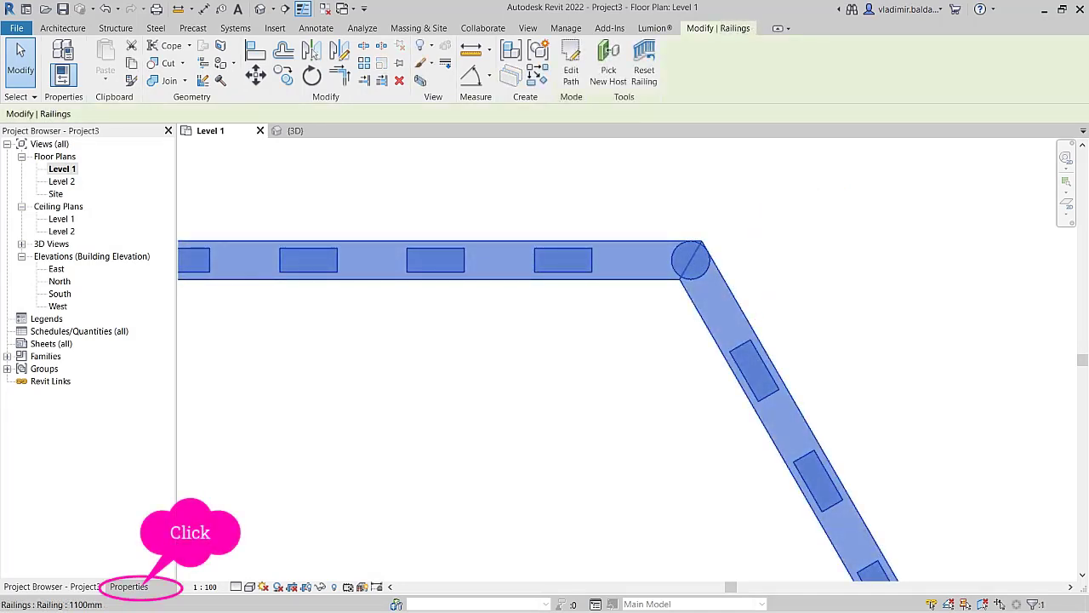
pyautogui.click(128, 587)
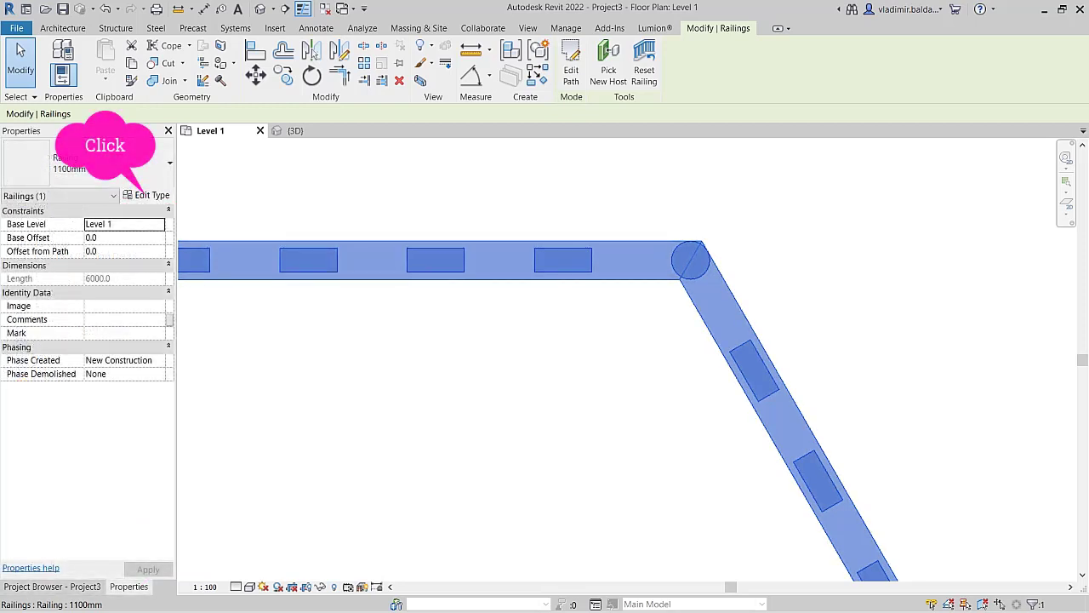
pyautogui.click(147, 195)
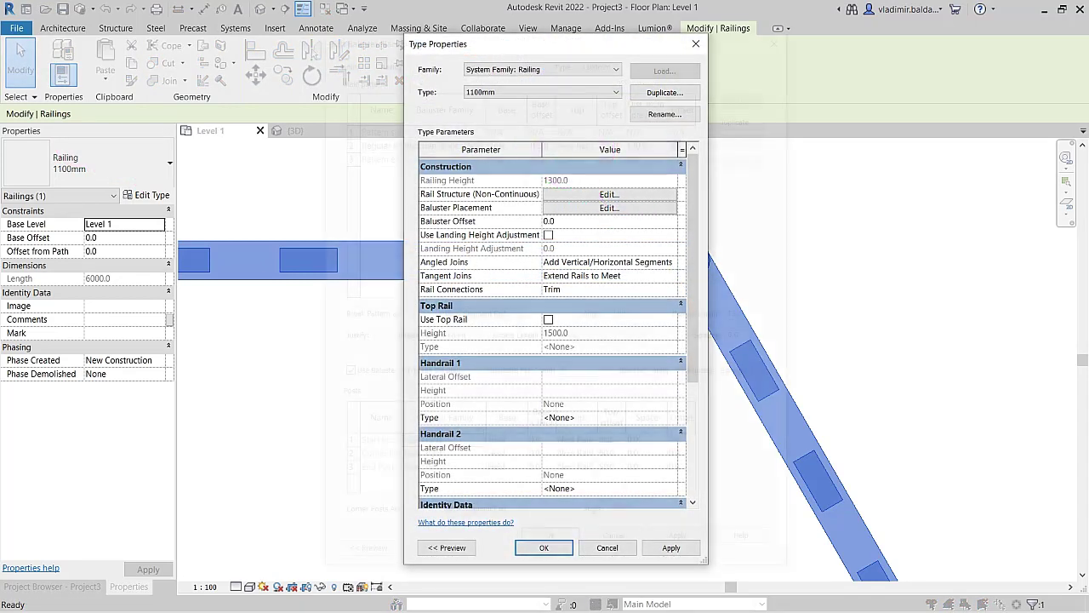
pyautogui.click(608, 207)
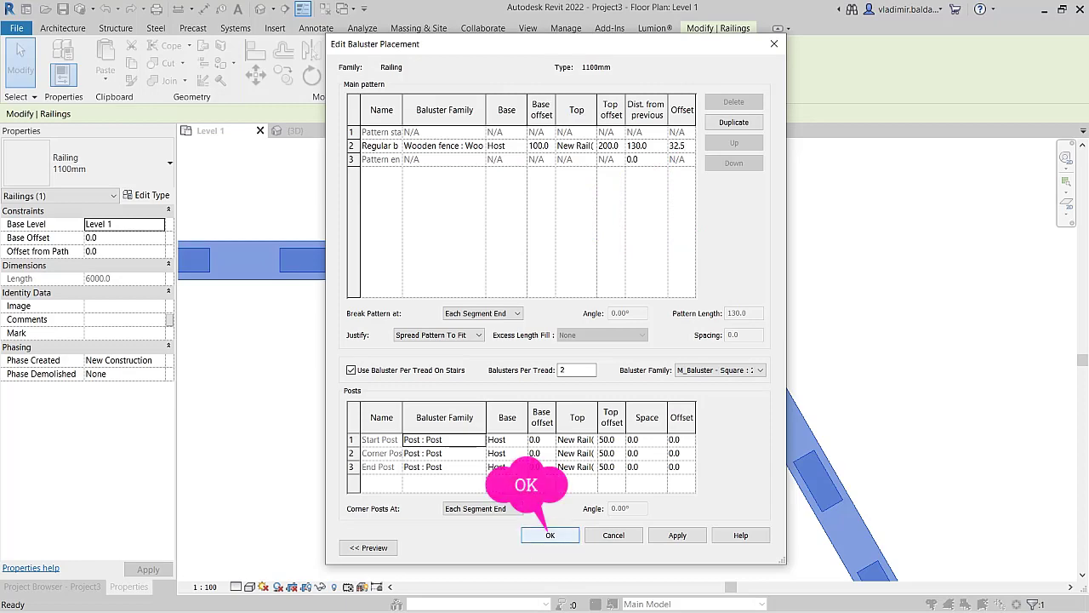
pyautogui.click(550, 535)
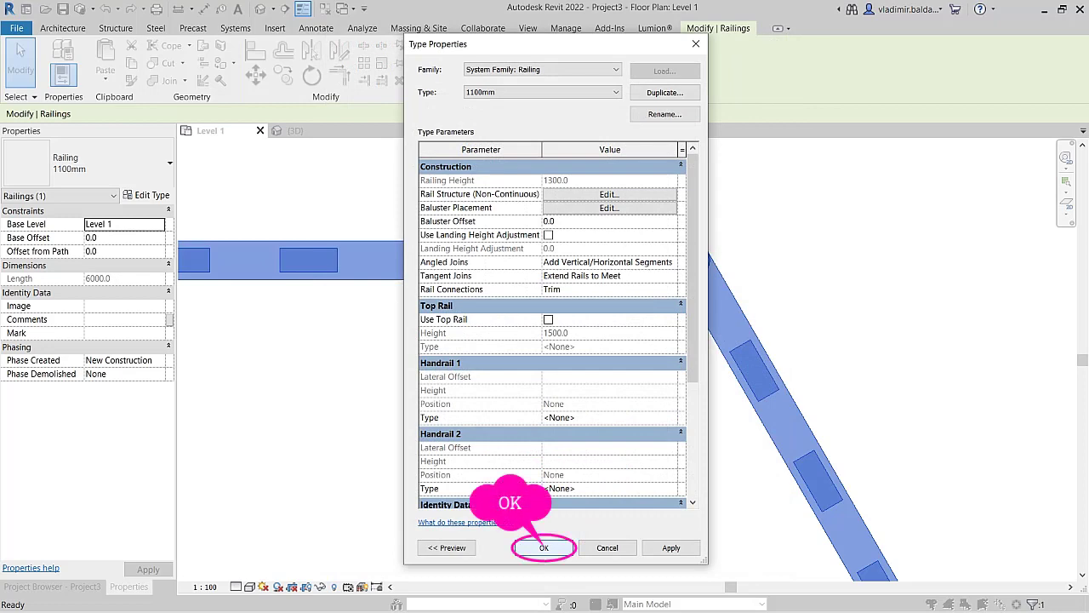
pyautogui.click(543, 547)
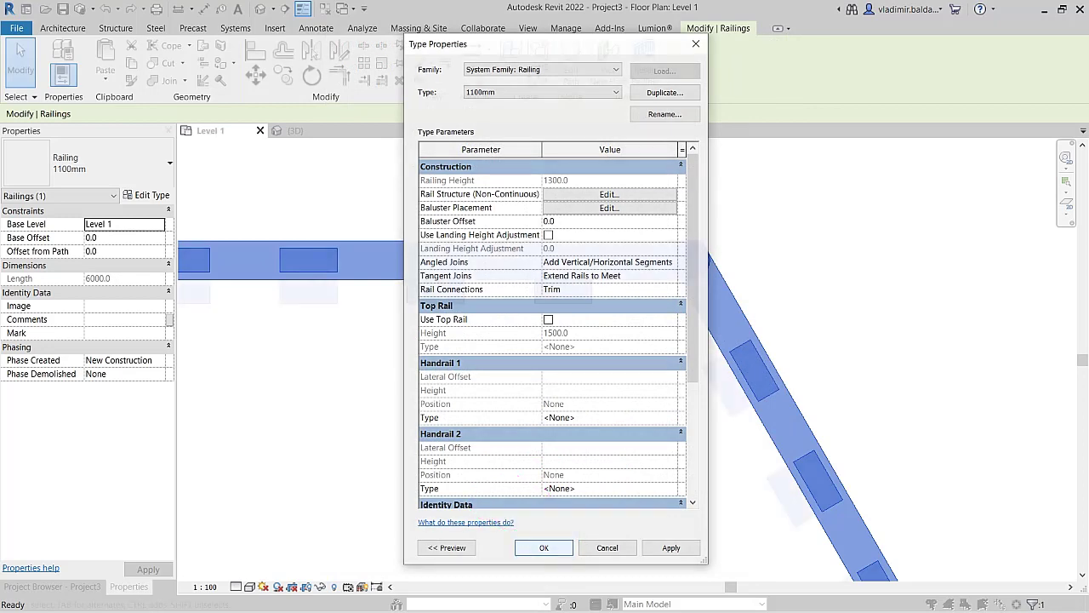